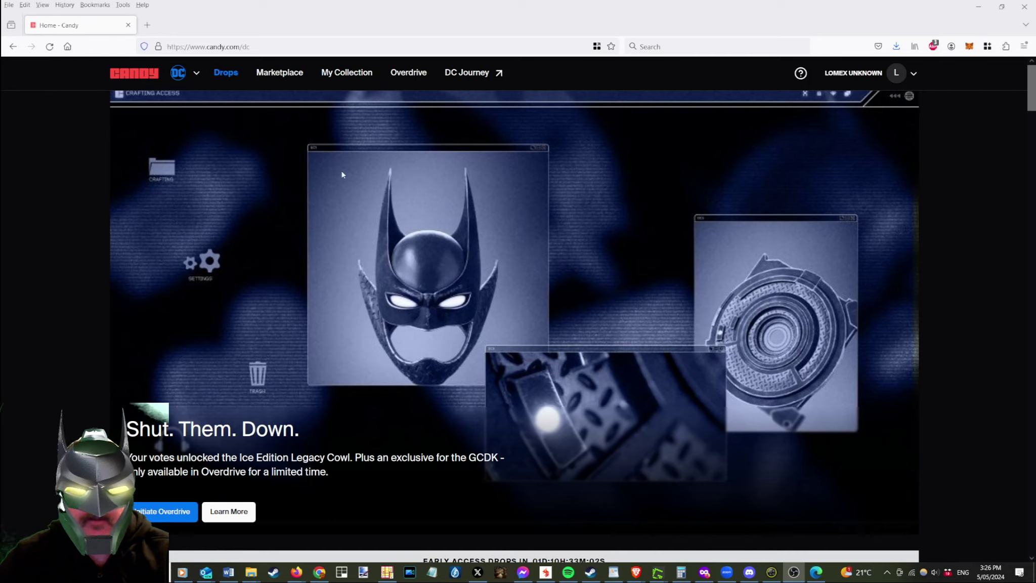
Step: Go to DC Overdrive and open its Challenges list with Ice Edition and GCDK Edition
{"action": "left_click", "coordinate": [416, 75]}
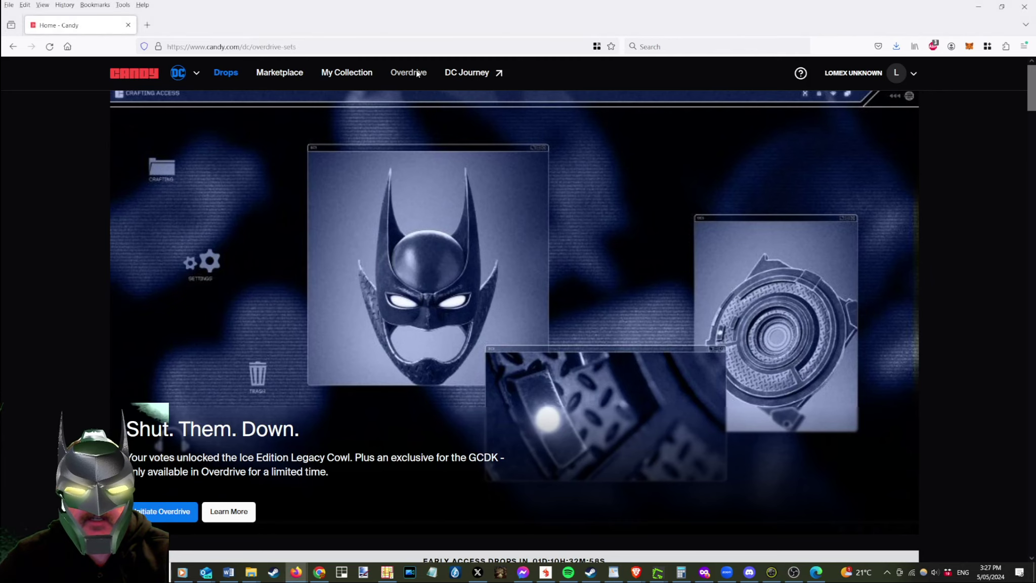
{"action": "scroll", "coordinate": [486, 421], "scroll_direction": "up", "scroll_amount": 3}
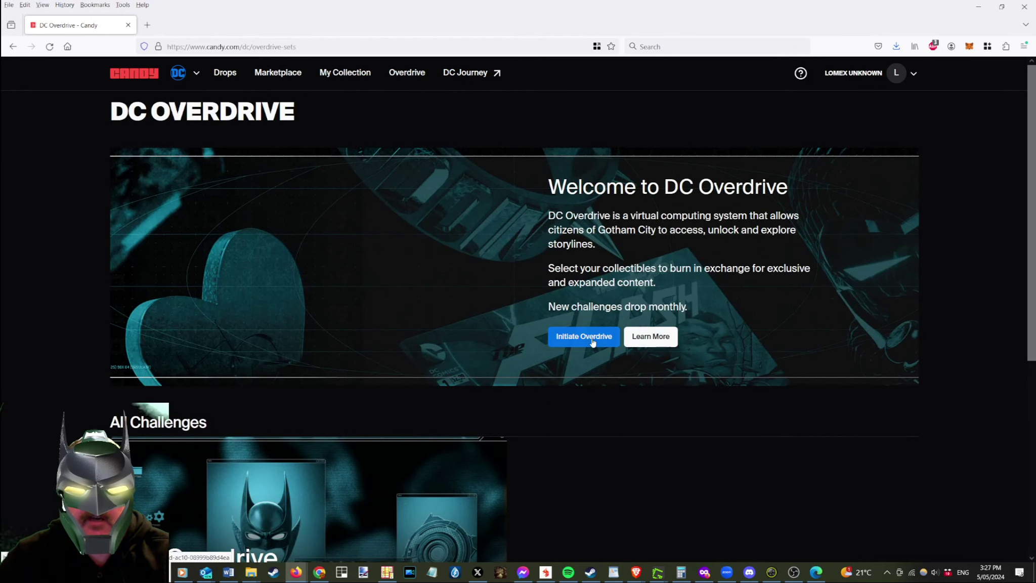
{"action": "left_click", "coordinate": [592, 342]}
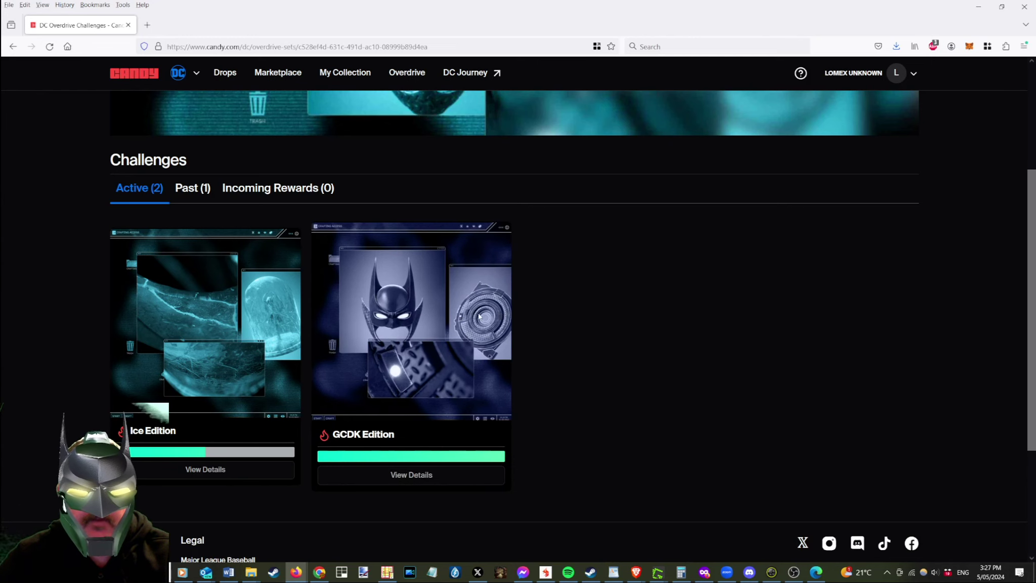
Step: Open the GCDK Edition challenge details page
{"action": "left_click", "coordinate": [419, 479]}
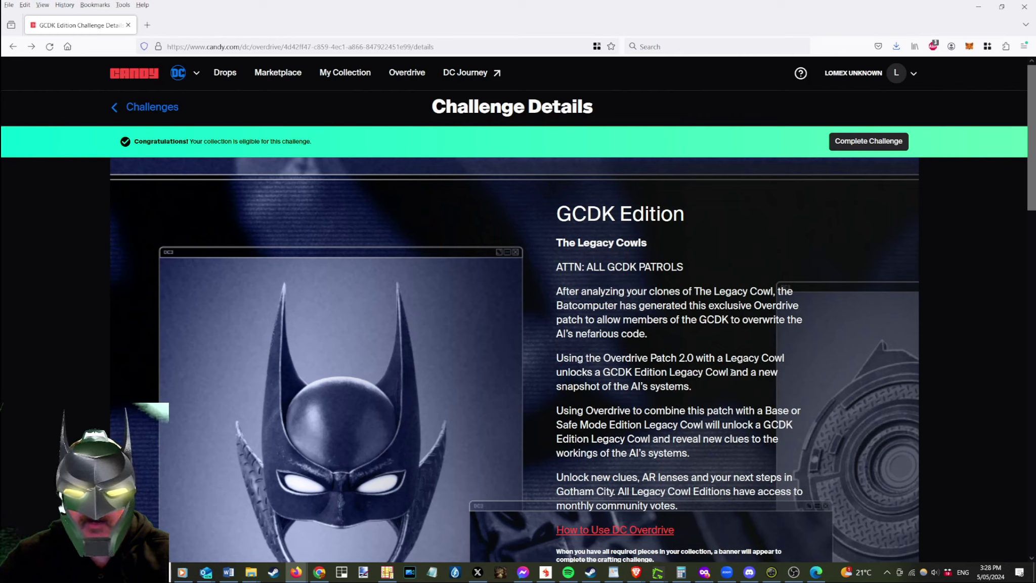
Step: Start the GCDK challenge and select the first Legacy Cowl 1.1 and third Overdrive Patch 2.0
{"action": "left_click", "coordinate": [869, 142]}
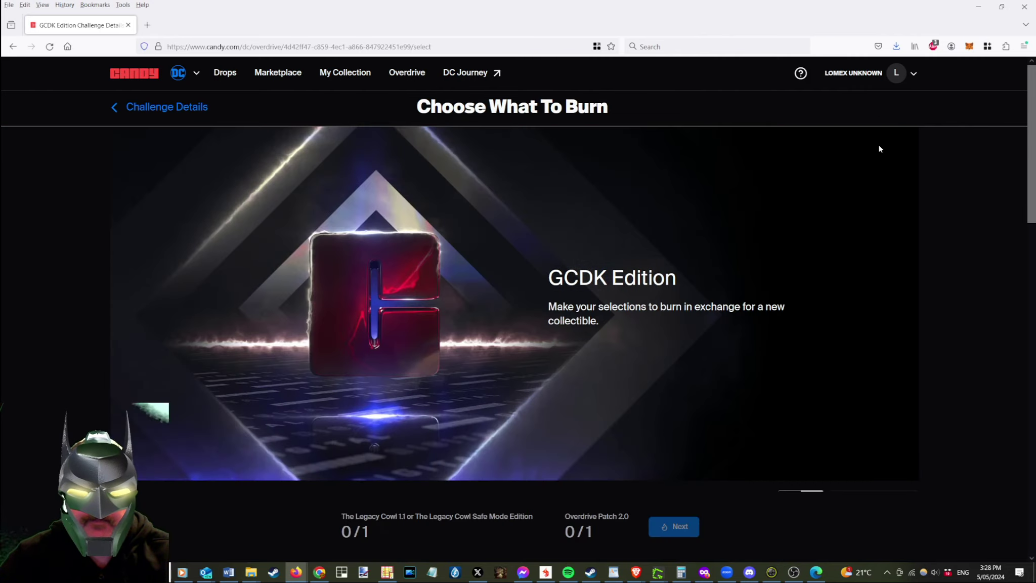
{"action": "scroll", "coordinate": [469, 306], "scroll_direction": "down", "scroll_amount": 5}
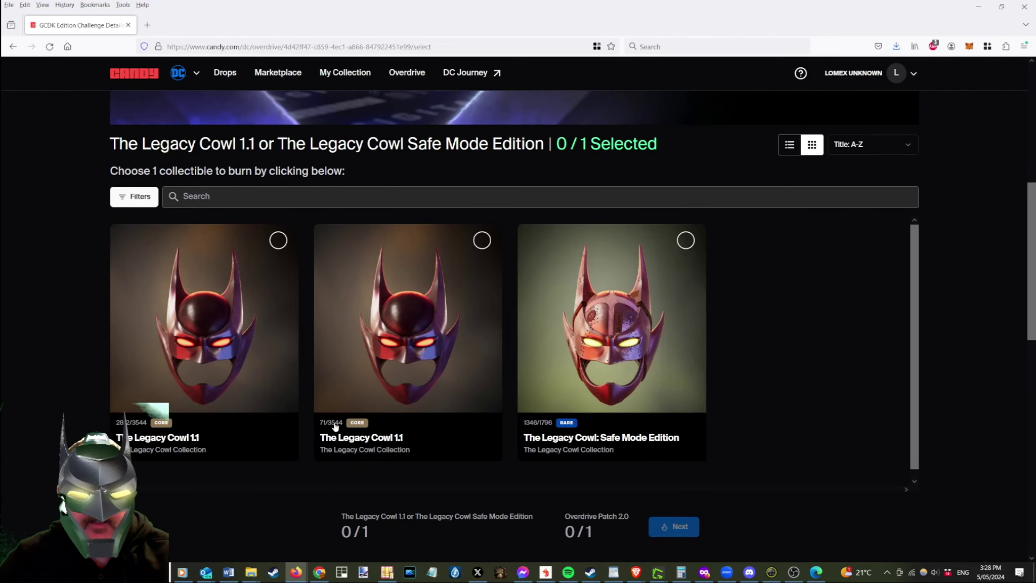
{"action": "left_click", "coordinate": [186, 293]}
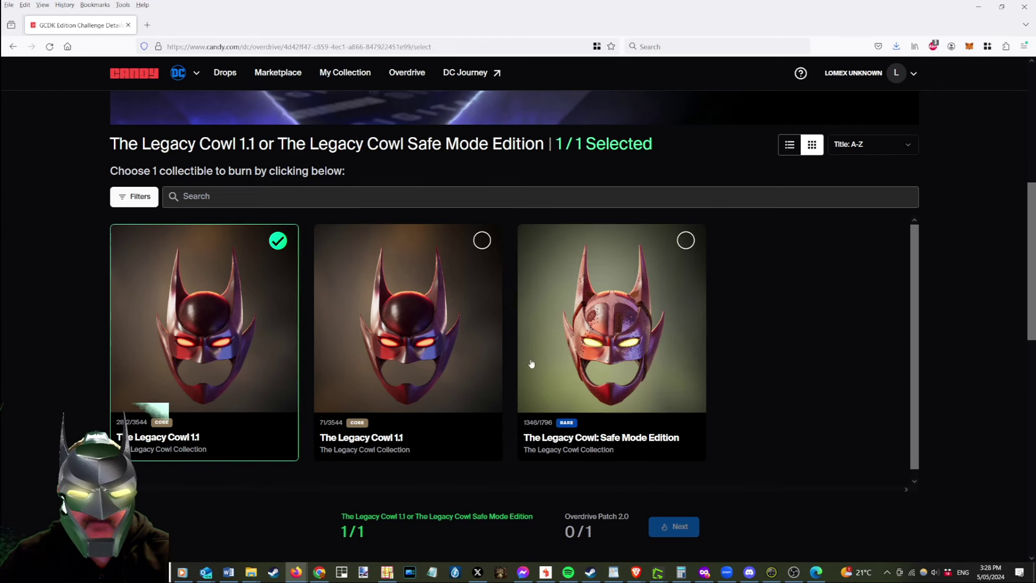
{"action": "scroll", "coordinate": [733, 333], "scroll_direction": "down", "scroll_amount": 1}
{"action": "scroll", "coordinate": [779, 308], "scroll_direction": "down", "scroll_amount": 2}
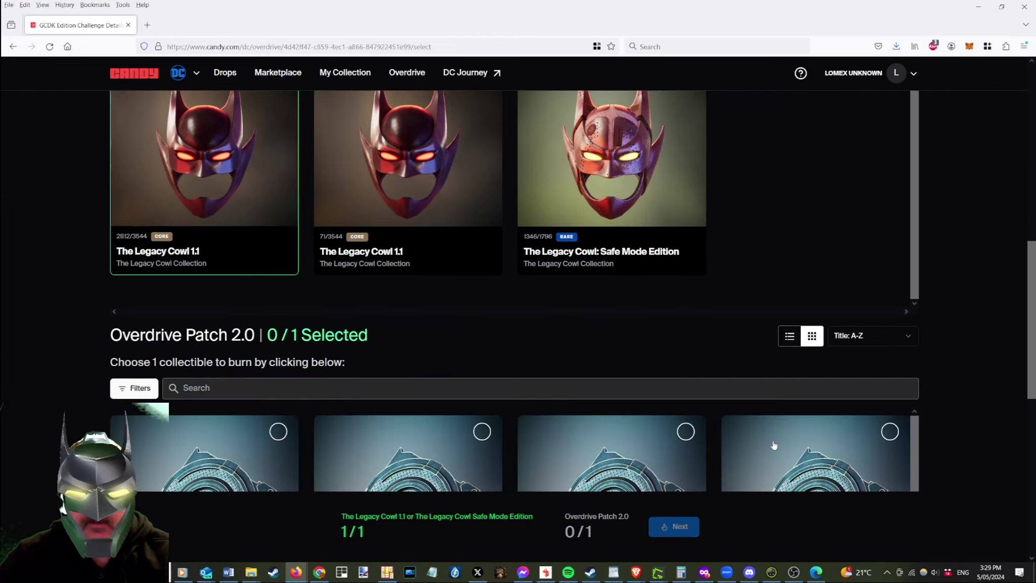
{"action": "scroll", "coordinate": [741, 360], "scroll_direction": "down", "scroll_amount": 2}
{"action": "left_click", "coordinate": [251, 308]}
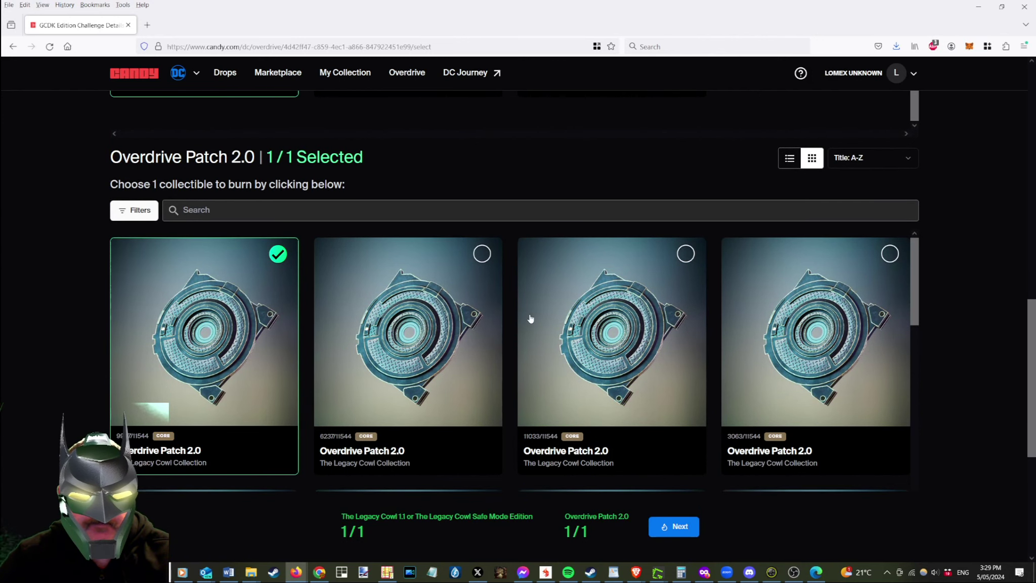
{"action": "left_click", "coordinate": [576, 287]}
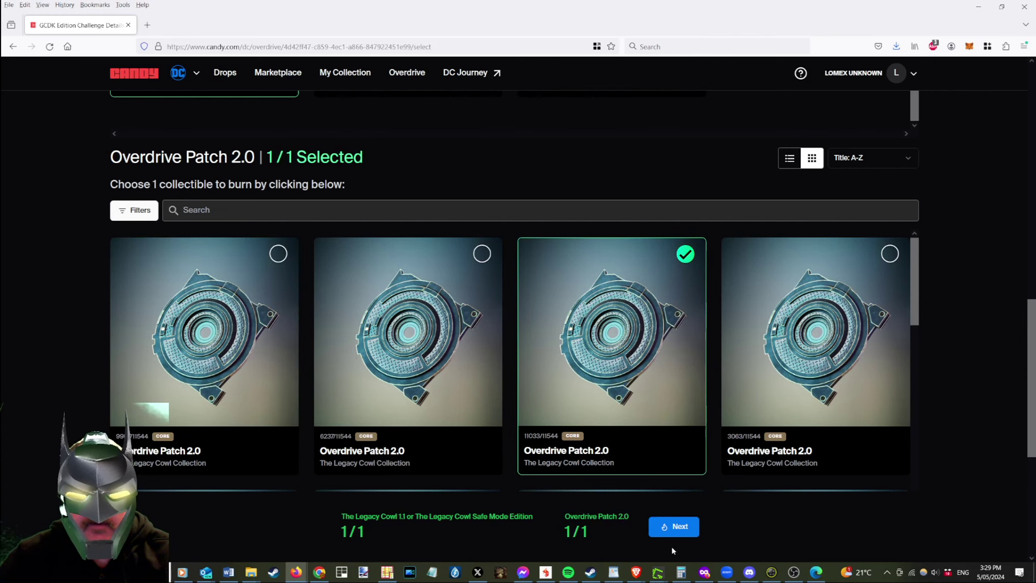
Step: Review and confirm burning the Legacy Cowl 1.1 and Overdrive Patch 2.0, approving the final warning
{"action": "left_click", "coordinate": [680, 527]}
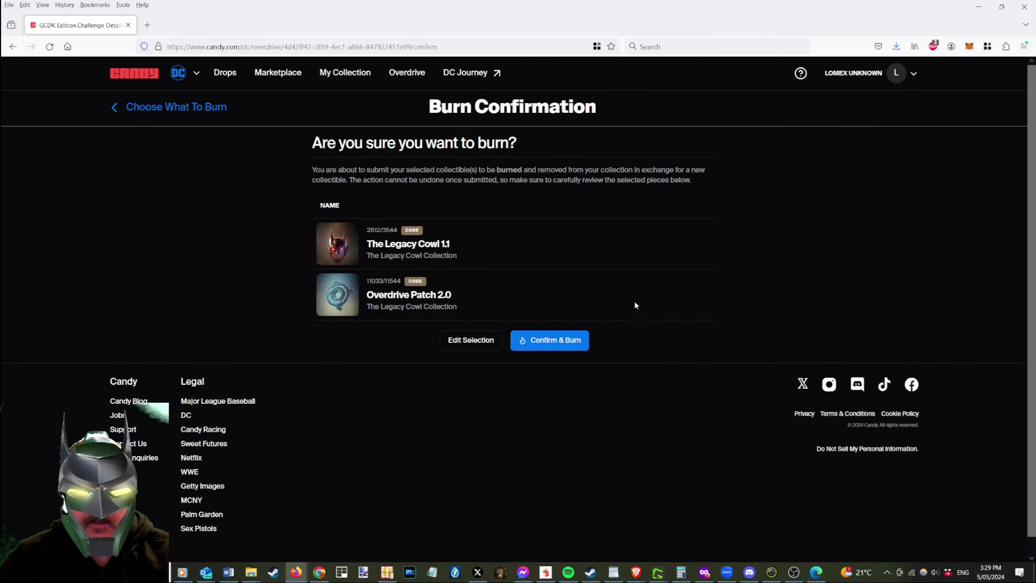
{"action": "left_click", "coordinate": [559, 345]}
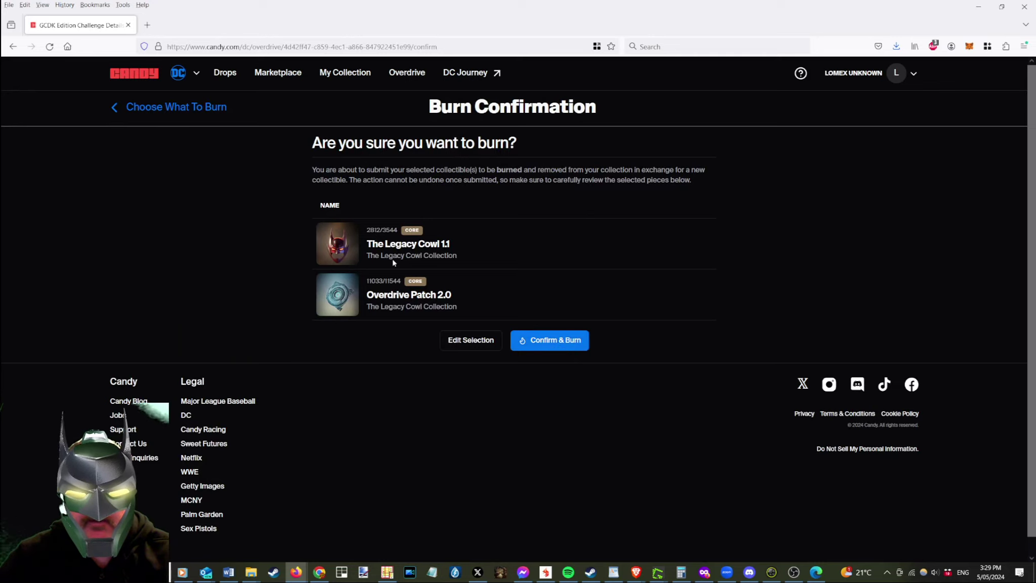
{"action": "left_click", "coordinate": [551, 343]}
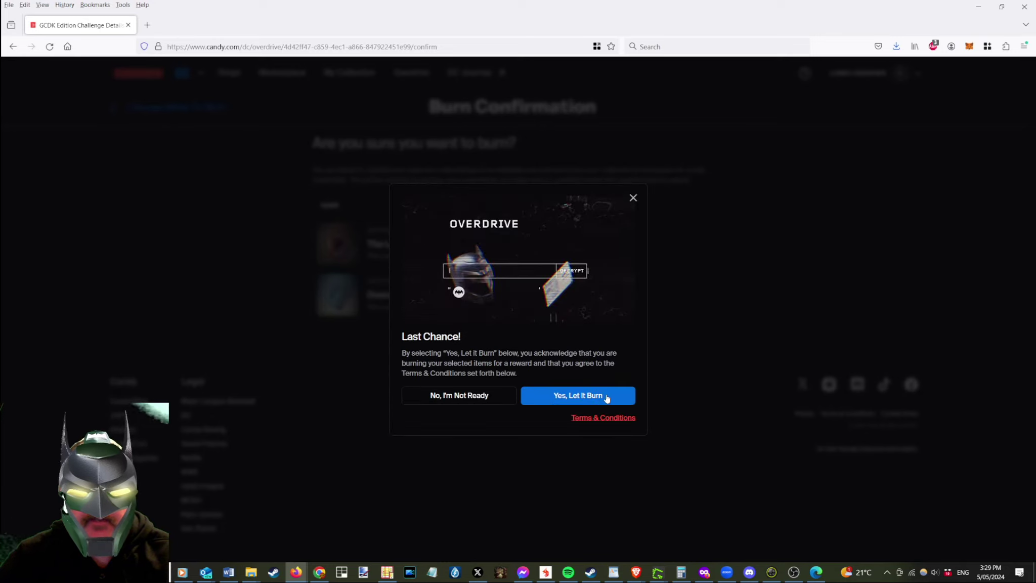
{"action": "left_click", "coordinate": [605, 396]}
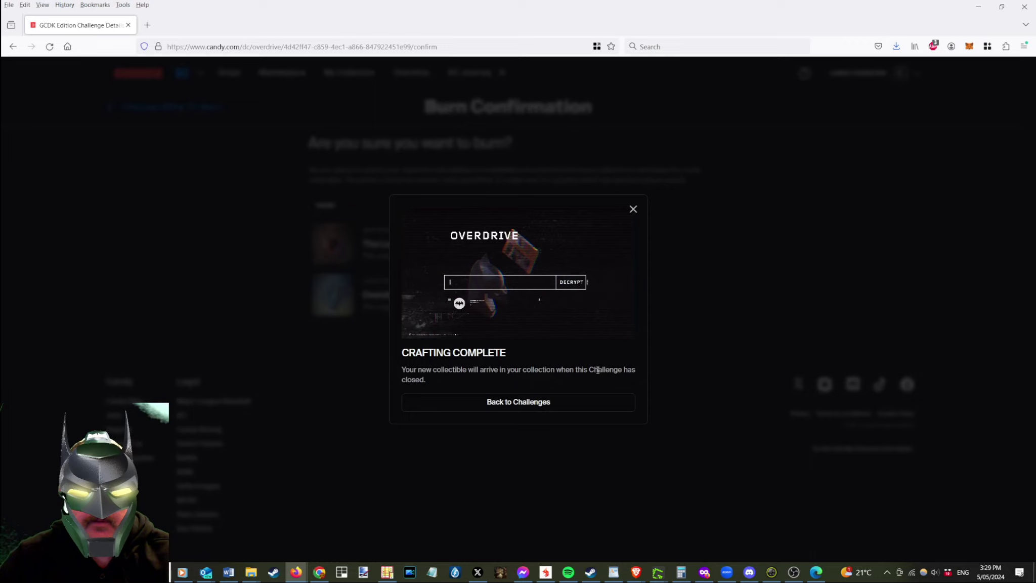
Step: Leave the Crafting Complete dialog via Back to Challenges
{"action": "left_click", "coordinate": [508, 410]}
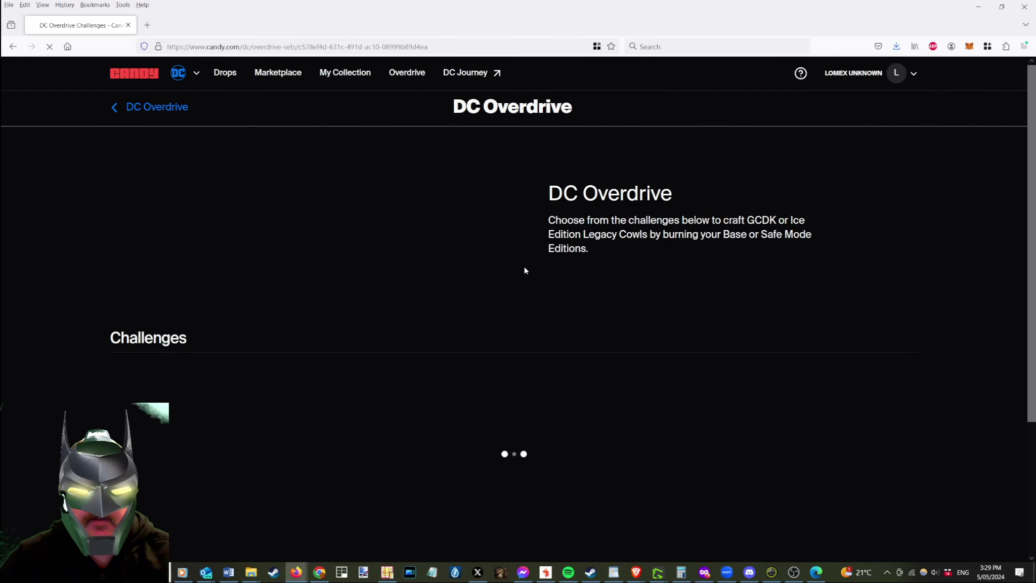